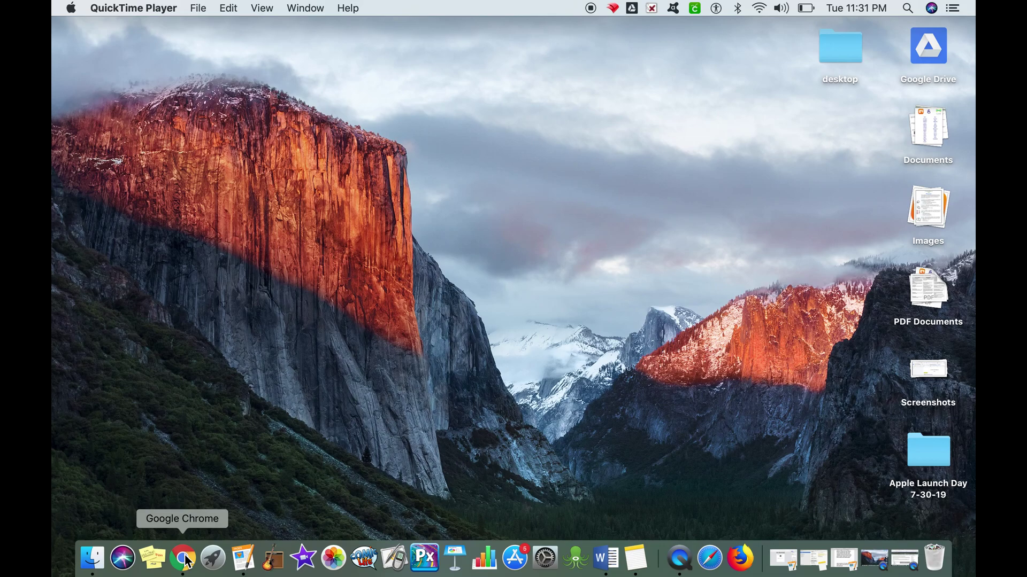
Launch Google Chrome from the Dock to get a new browser window
left_click(184, 560)
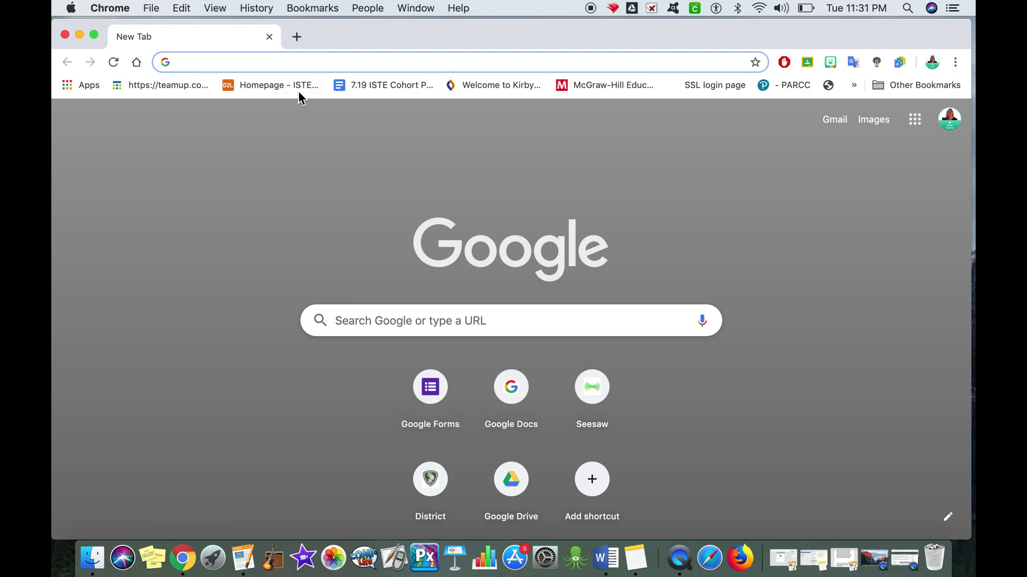
Load ksd140.org from 'ksd' and follow the footer's Staff Resources link
type("ksd")
key("Return")
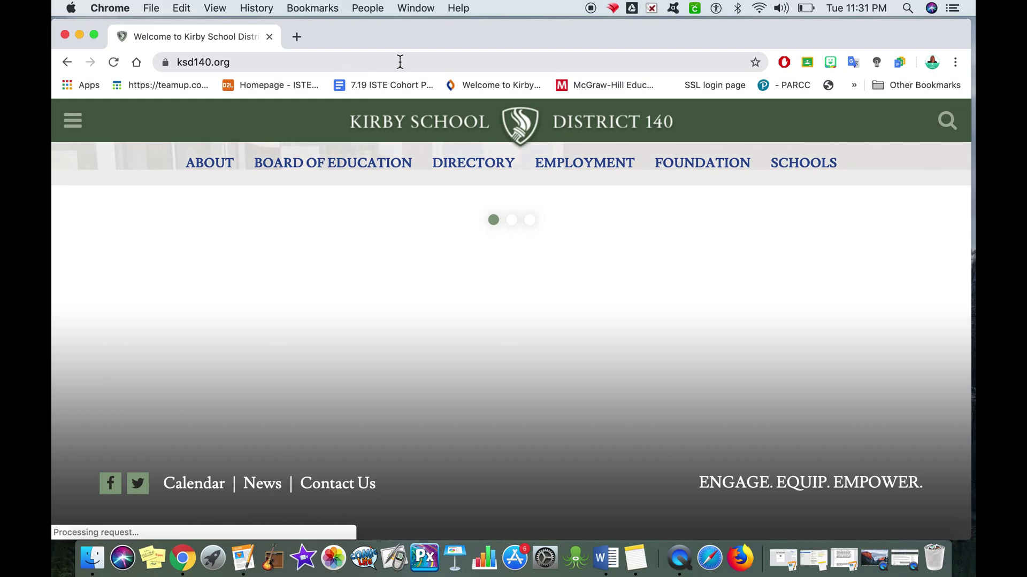
mouse_move(439, 194)
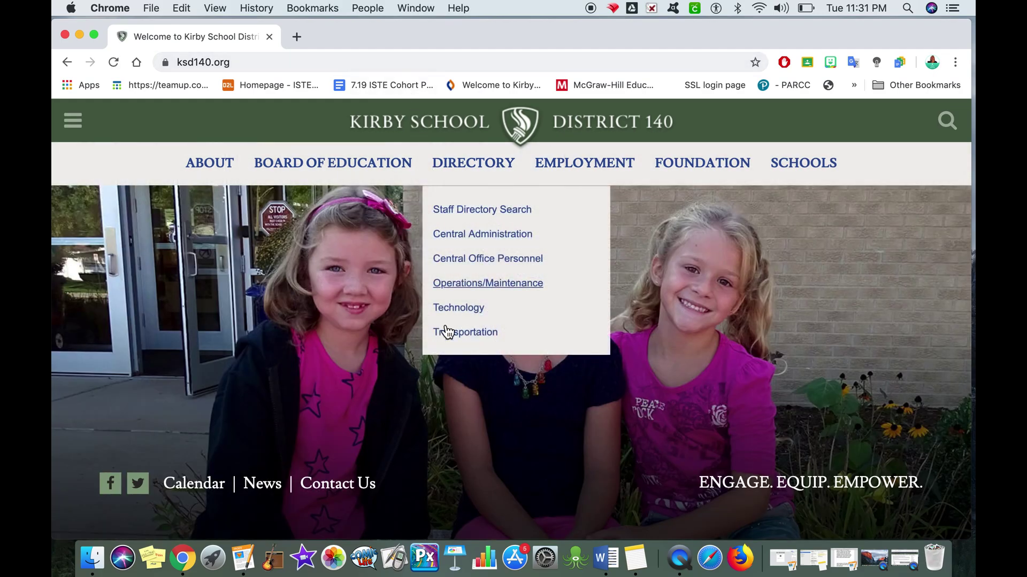
scroll(440, 386, "down", 6)
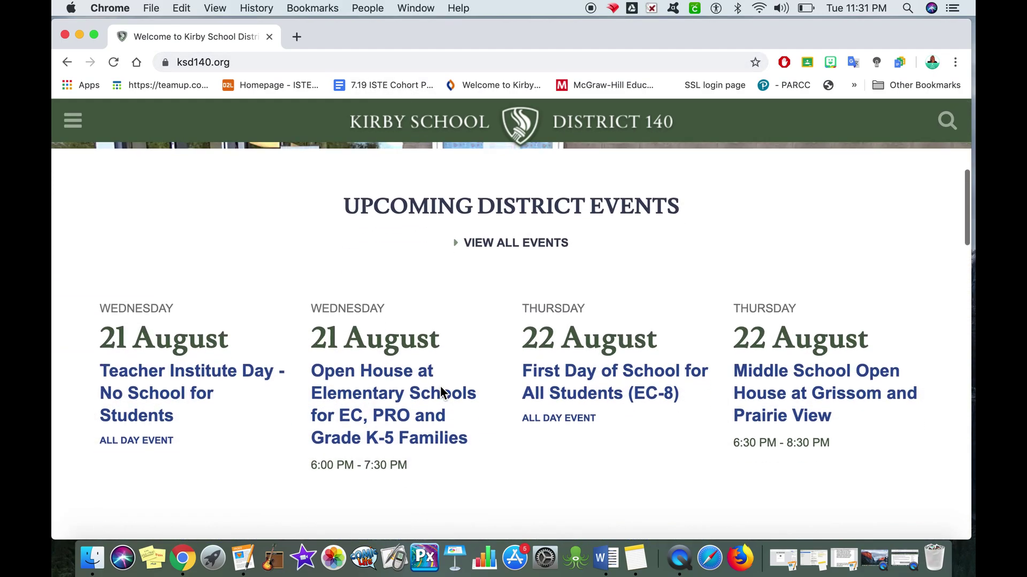
scroll(441, 386, "down", 12)
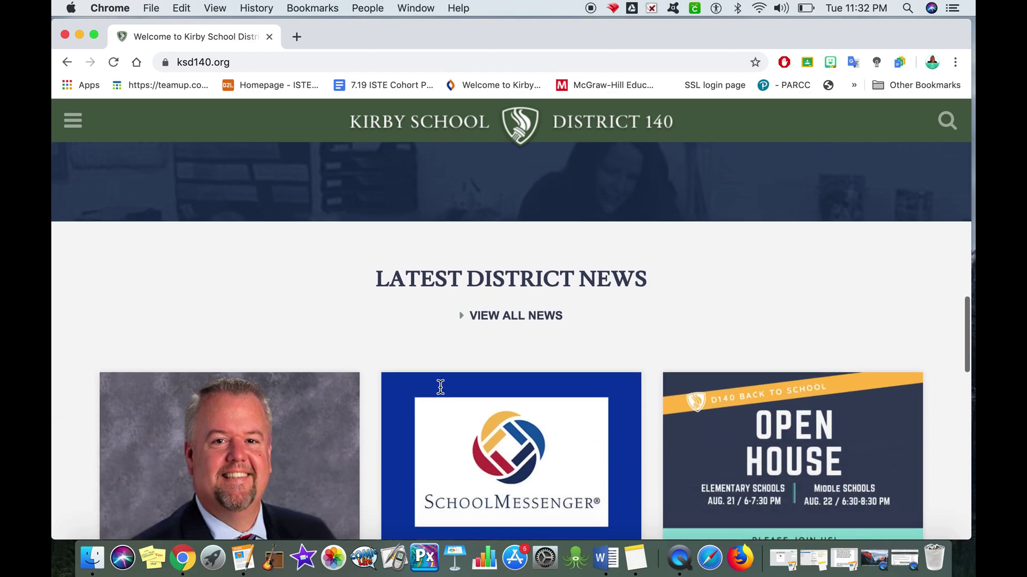
scroll(441, 386, "down", 12)
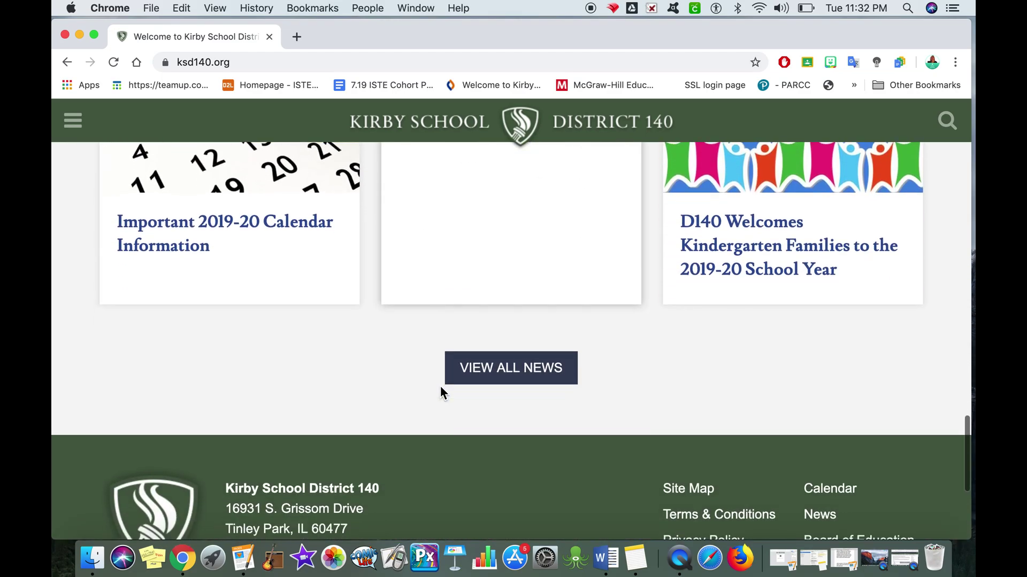
scroll(440, 387, "down", 5)
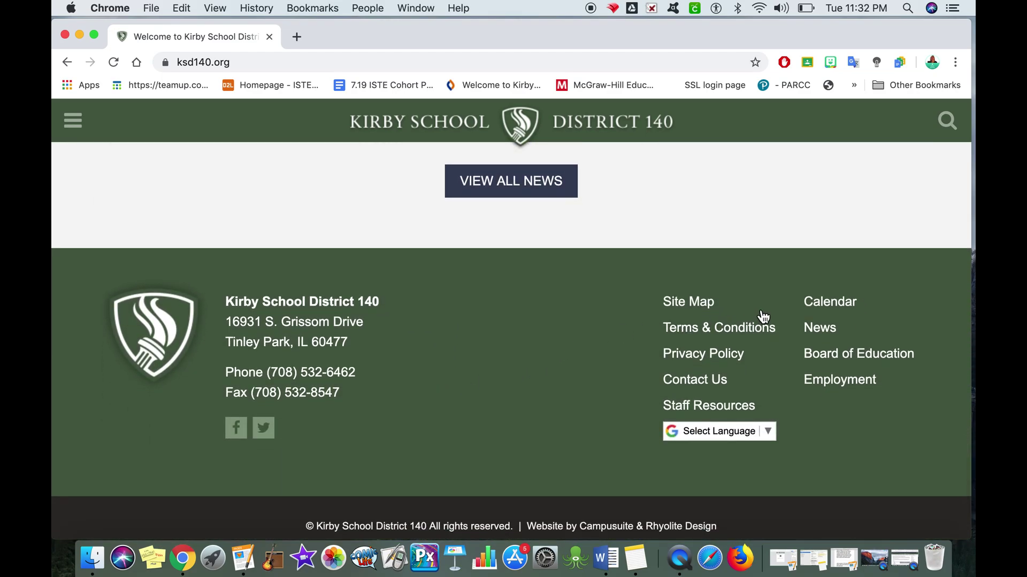
scroll(634, 316, "down", 2)
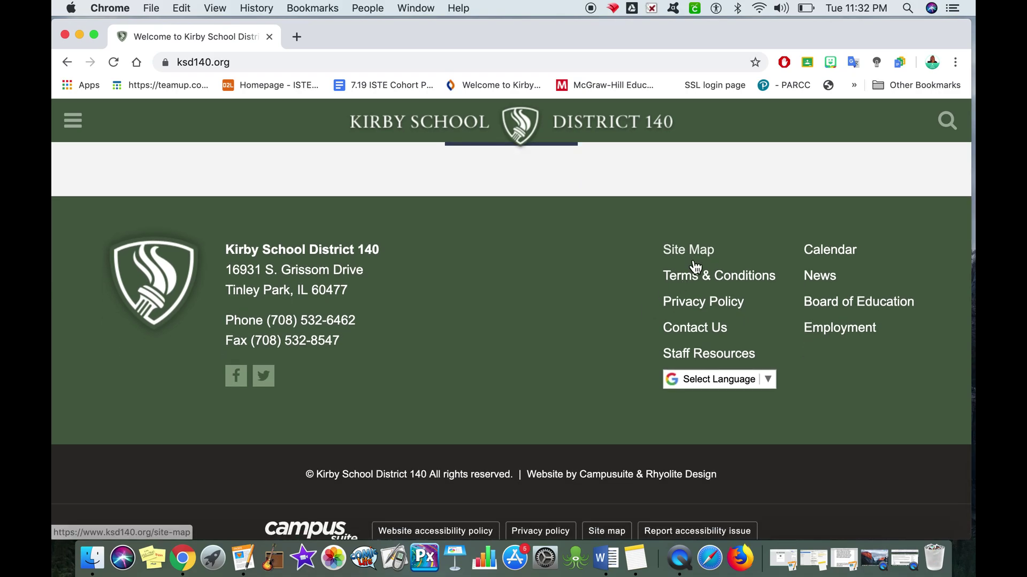
left_click(703, 357)
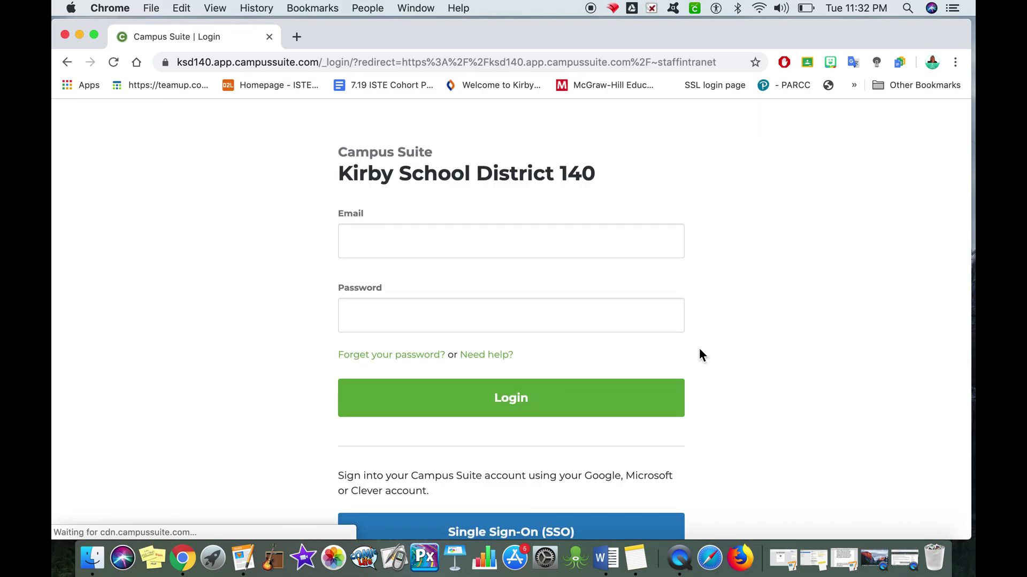
Log into Campus Suite with the staff email and password, then open the dashboard
left_click(541, 249)
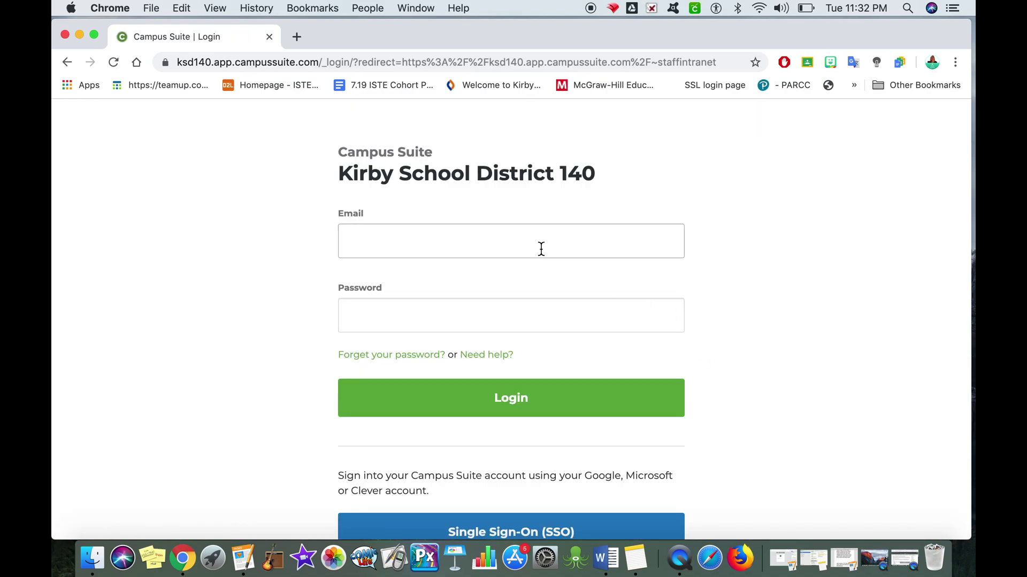
key("super+v")
left_click(518, 323)
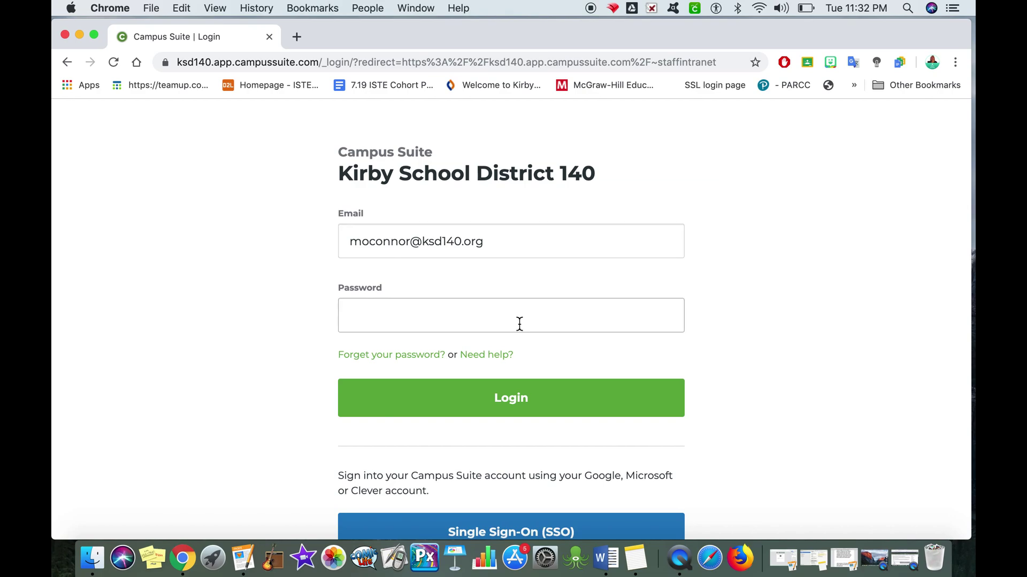
type("••••••••")
key("Return")
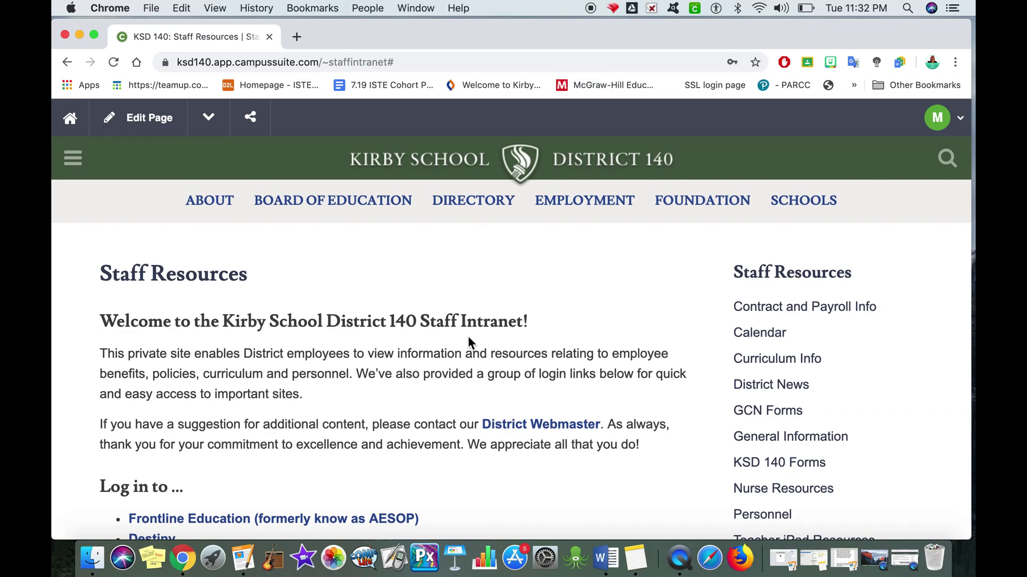
left_click(76, 125)
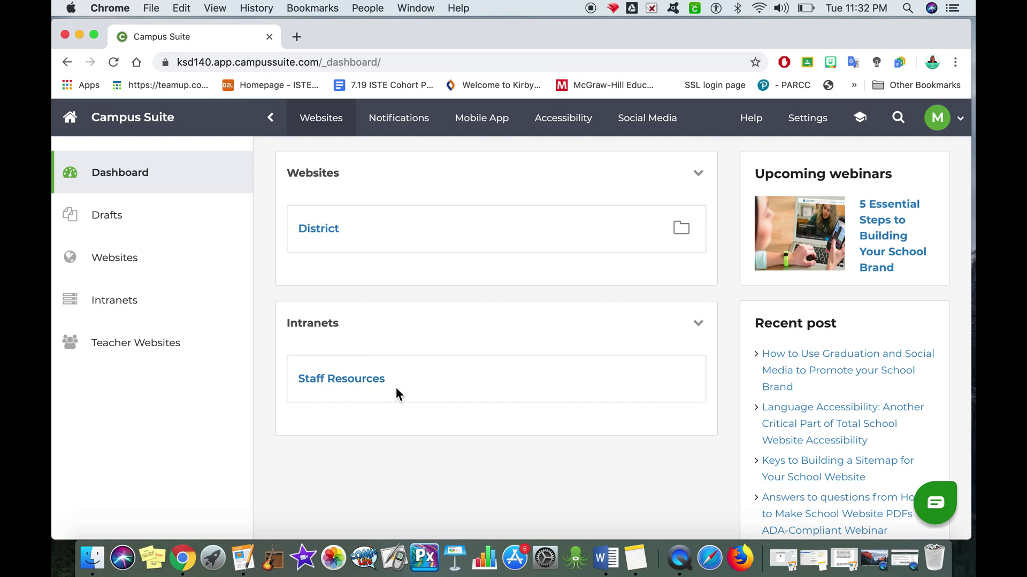
left_click(700, 328)
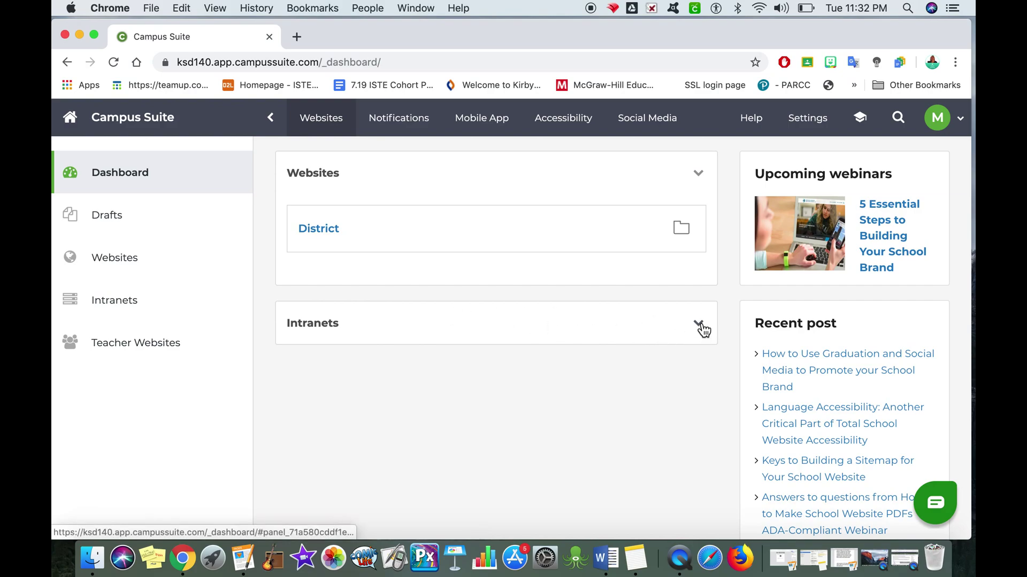
left_click(703, 330)
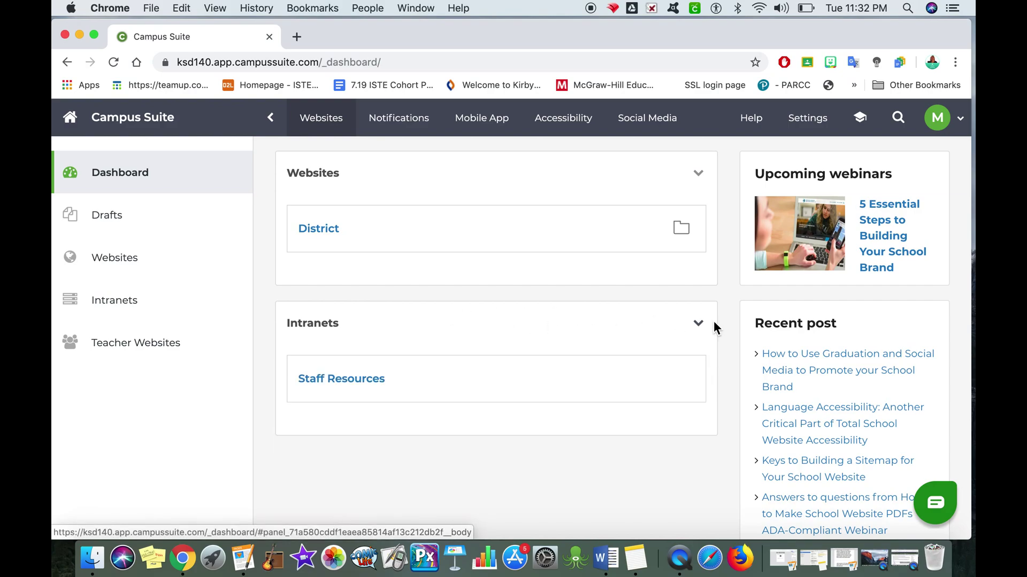
left_click(324, 383)
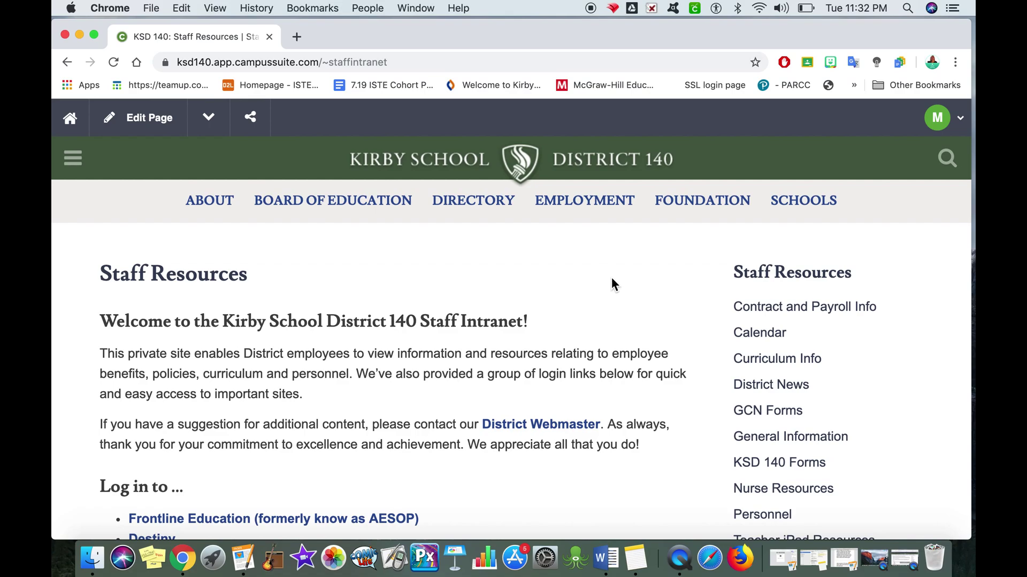
Open KSD 140 Forms from the Staff Resources sidebar to reach the shared Drive folder
scroll(613, 284, "down", 1)
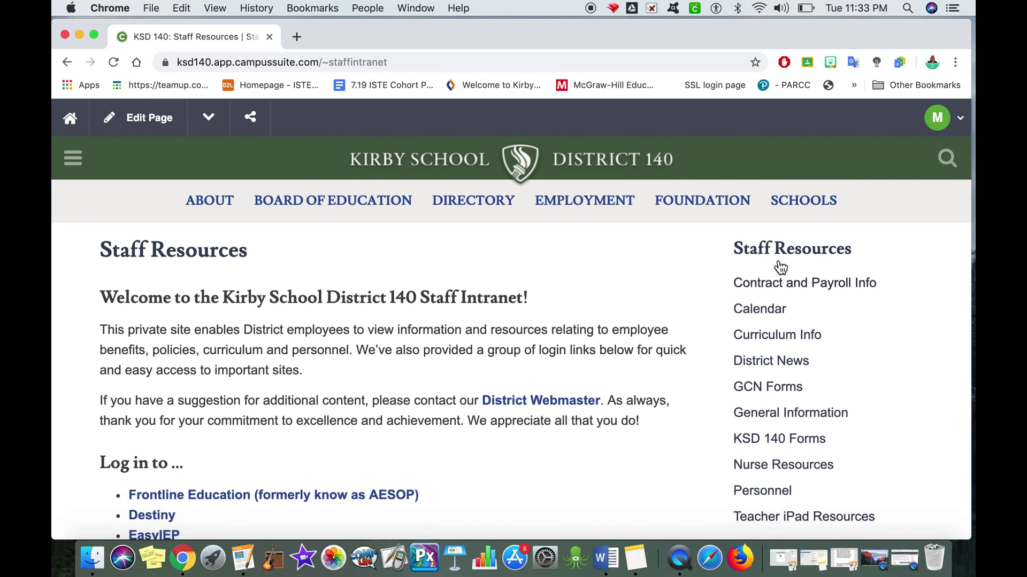
scroll(784, 420, "down", 1)
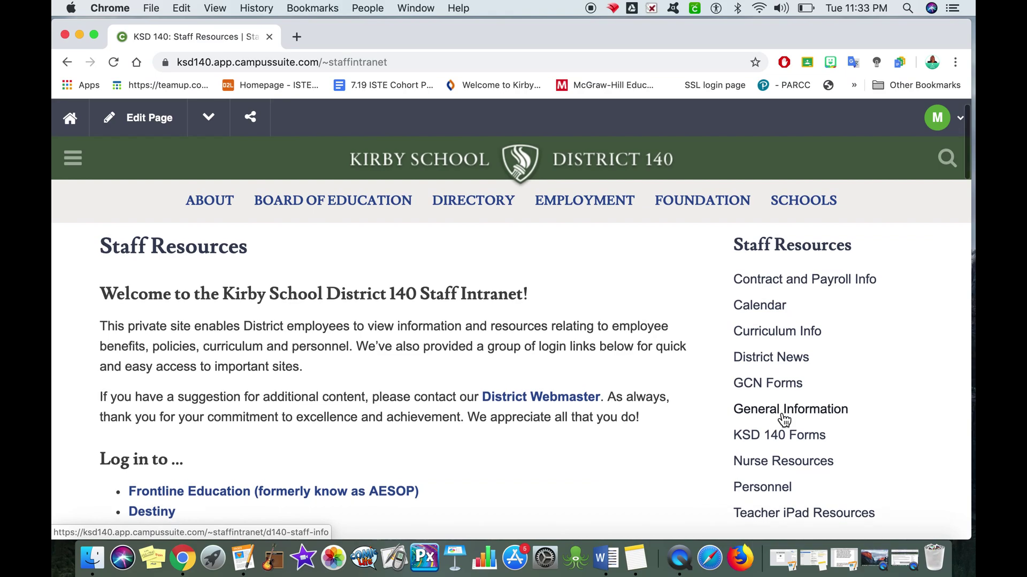
scroll(784, 420, "down", 2)
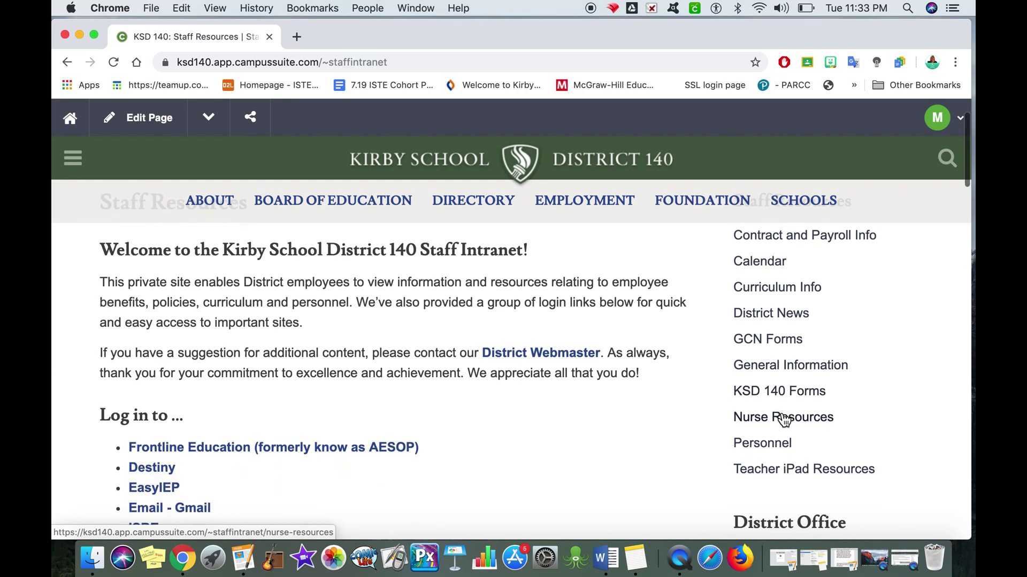
scroll(783, 421, "down", 1)
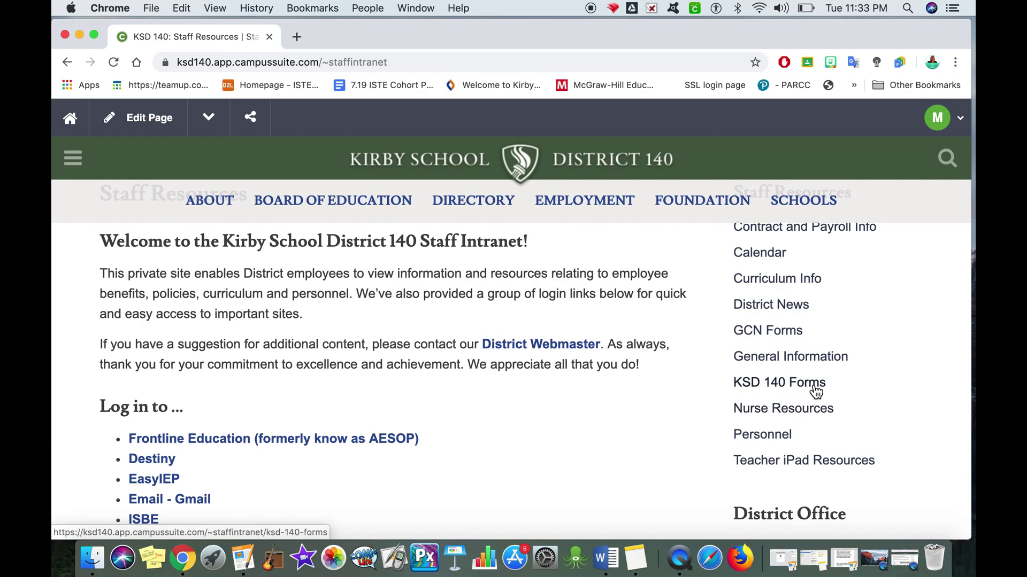
left_click(796, 389)
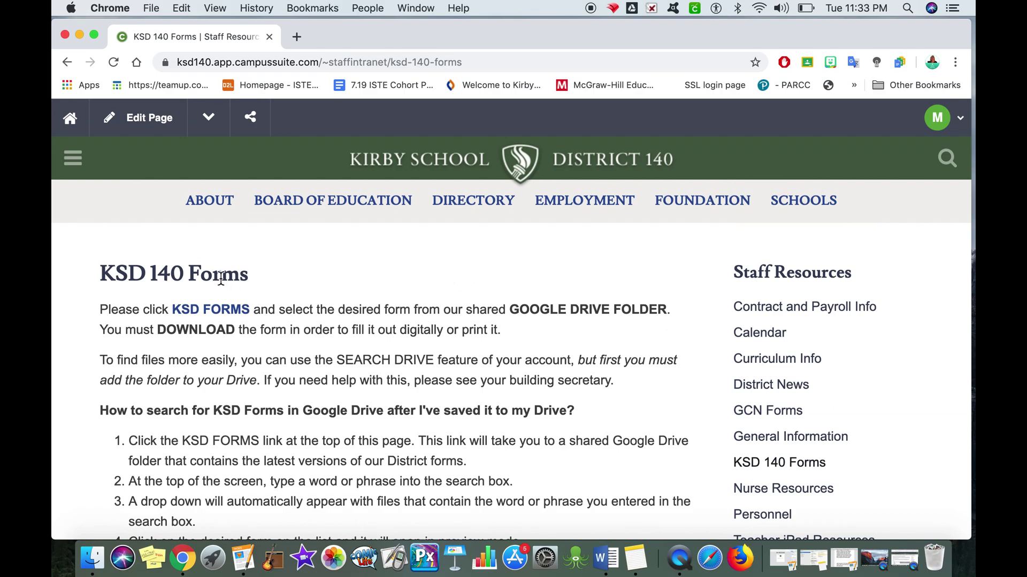
scroll(223, 278, "down", 1)
scroll(223, 278, "down", 5)
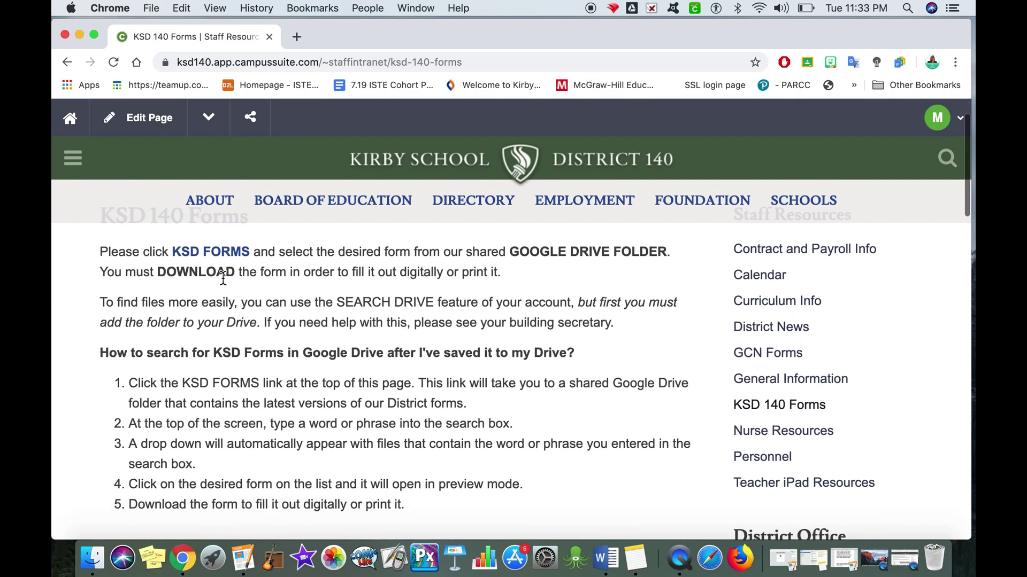
scroll(222, 278, "up", 4)
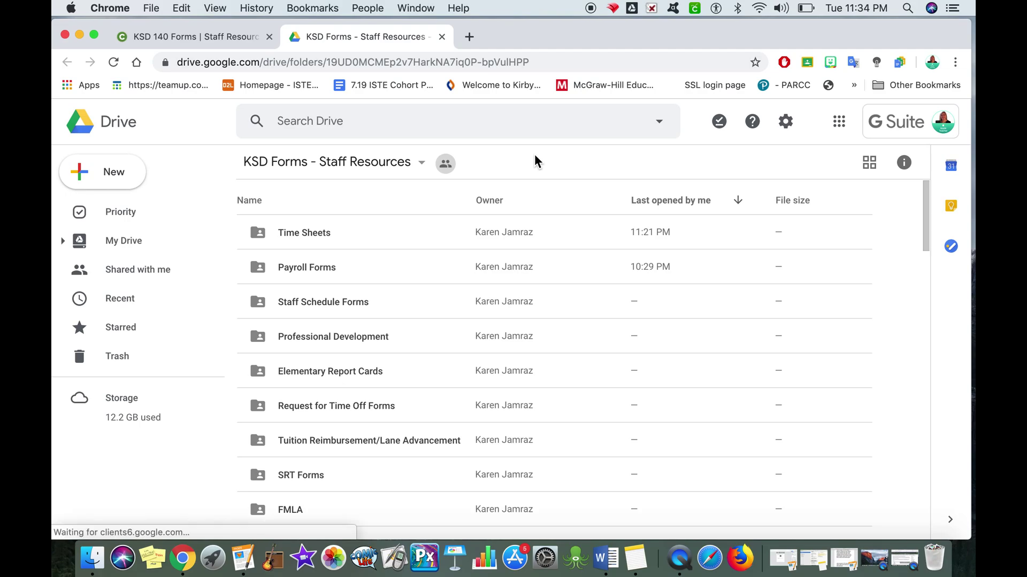
Use the folder title dropdown's Add to My Drive option for 'KSD Forms - Staff Resources'
left_click(423, 167)
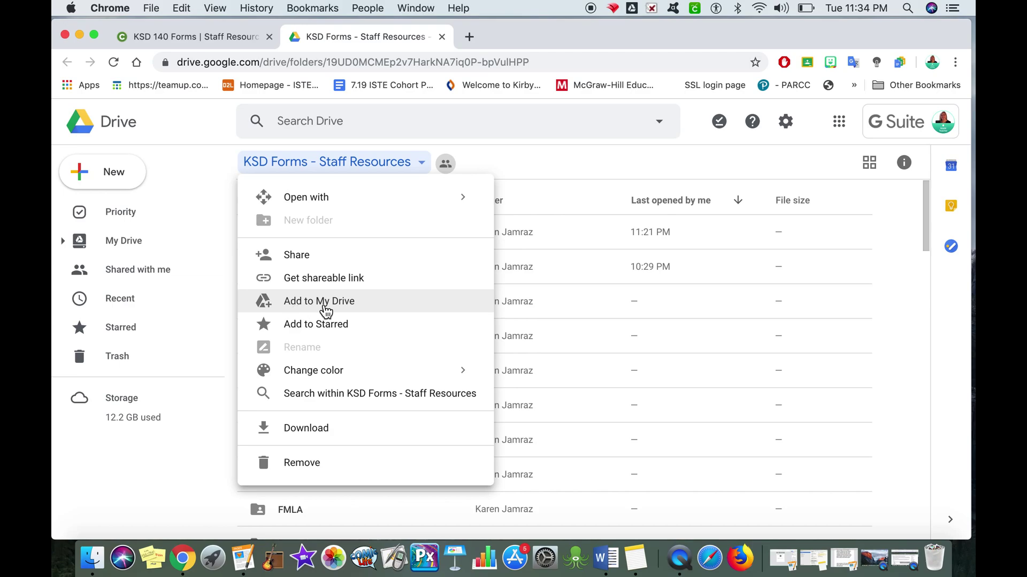
left_click(362, 304)
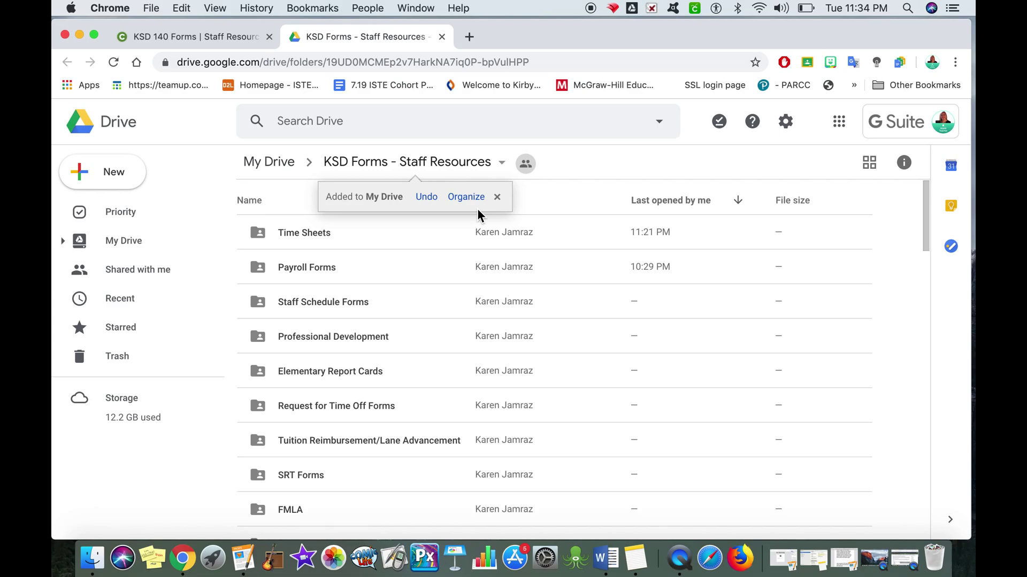
left_click(505, 167)
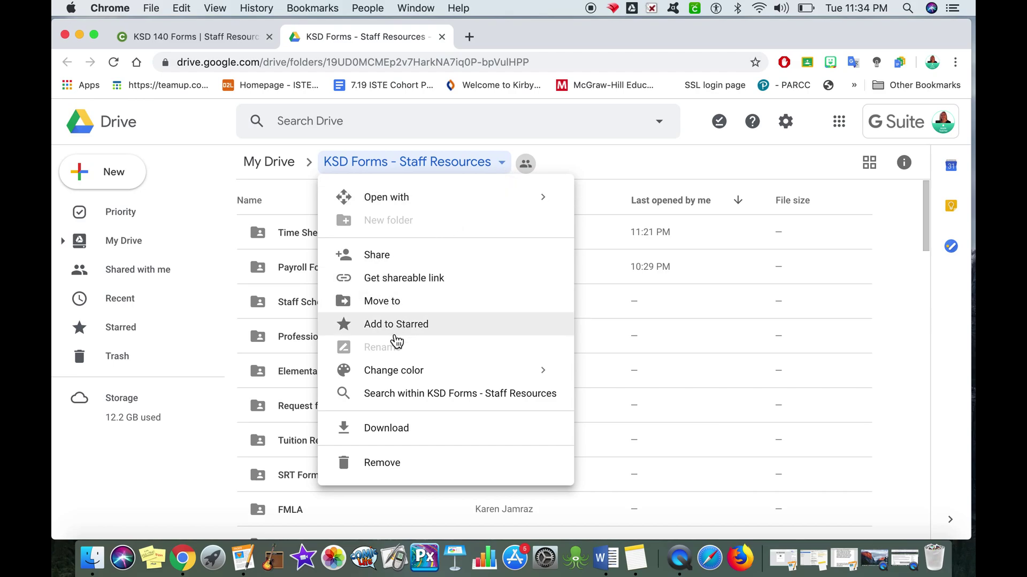
Star 'KSD Forms - Staff Resources' and confirm it is listed on the Starred page
left_click(413, 327)
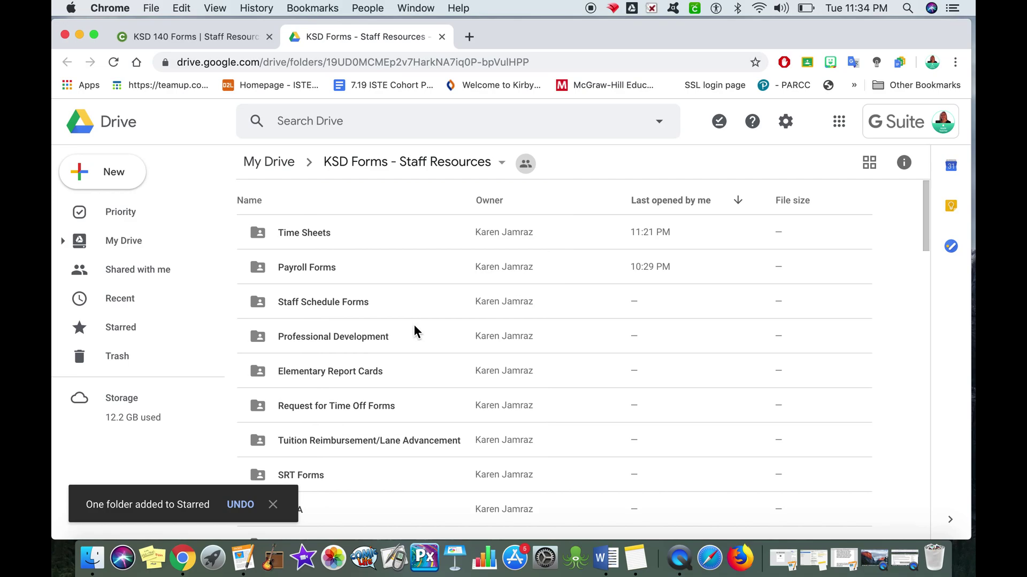
left_click(117, 330)
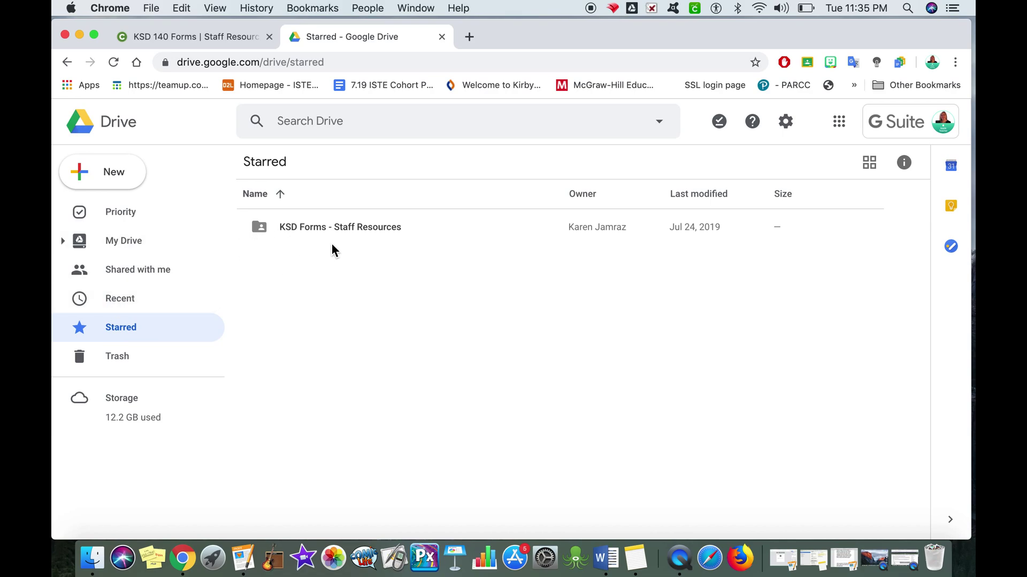
Go into KSD Forms > Time Sheets and preview KSD 19-12 Certified Employee Time Sheet.docx
double_click(288, 228)
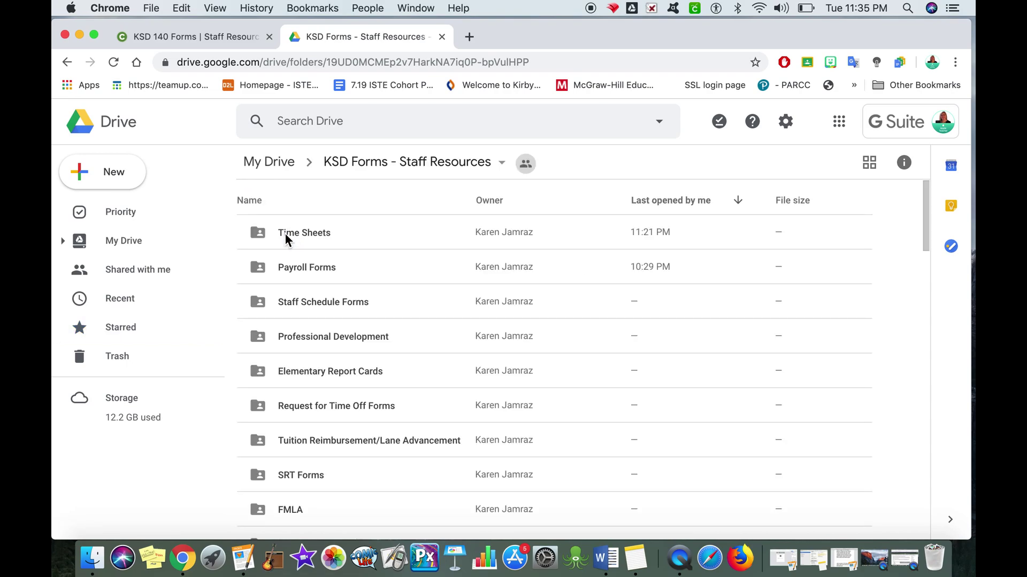
double_click(286, 238)
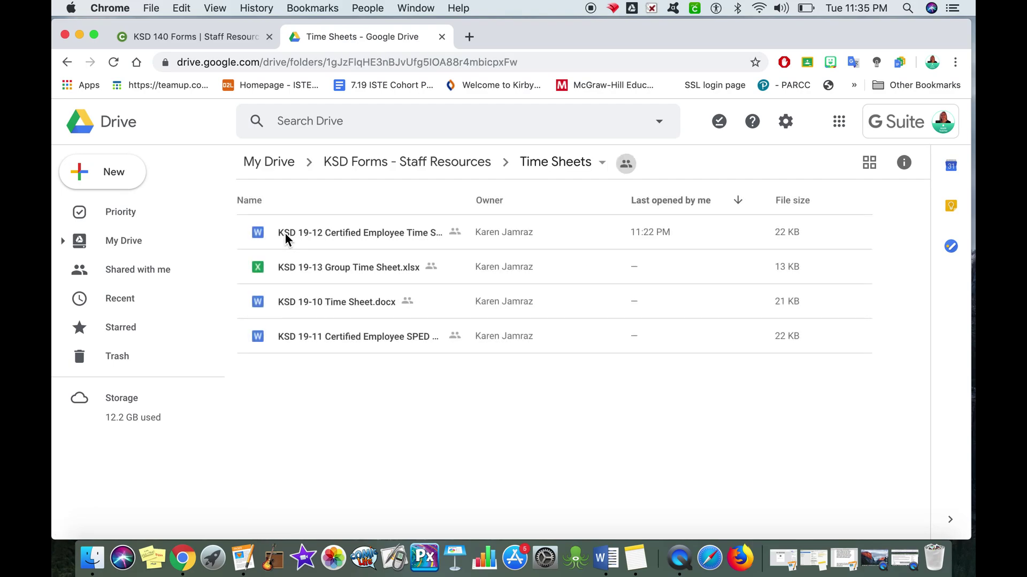
double_click(336, 233)
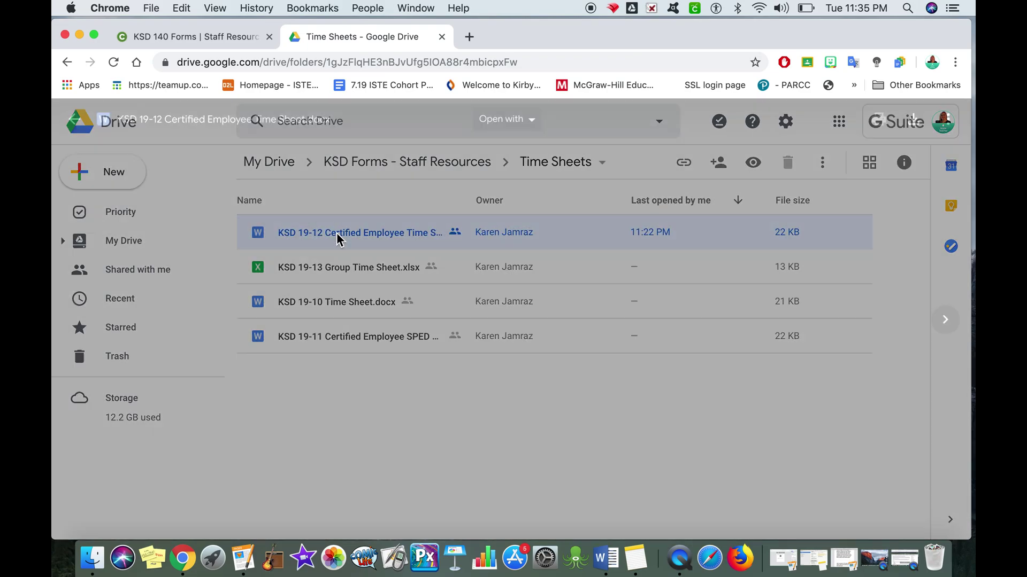